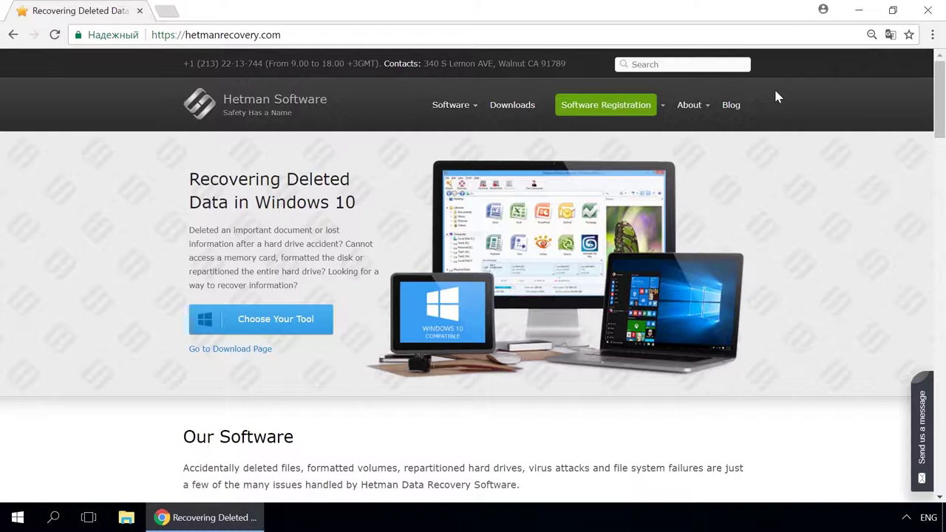
View the Partition Recovery product page and read the blog article on creating a storage space or mirrored volume in Windows.
mouse_move(451, 119)
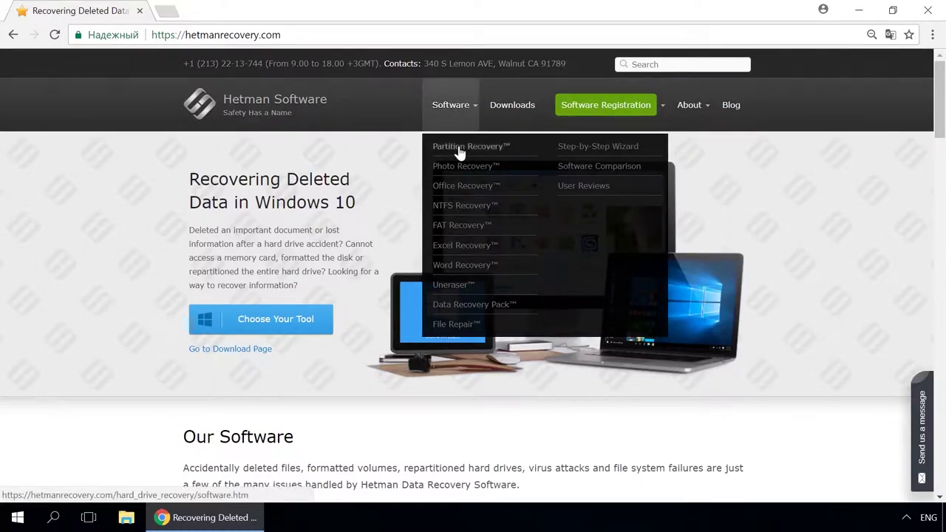
left_click(460, 152)
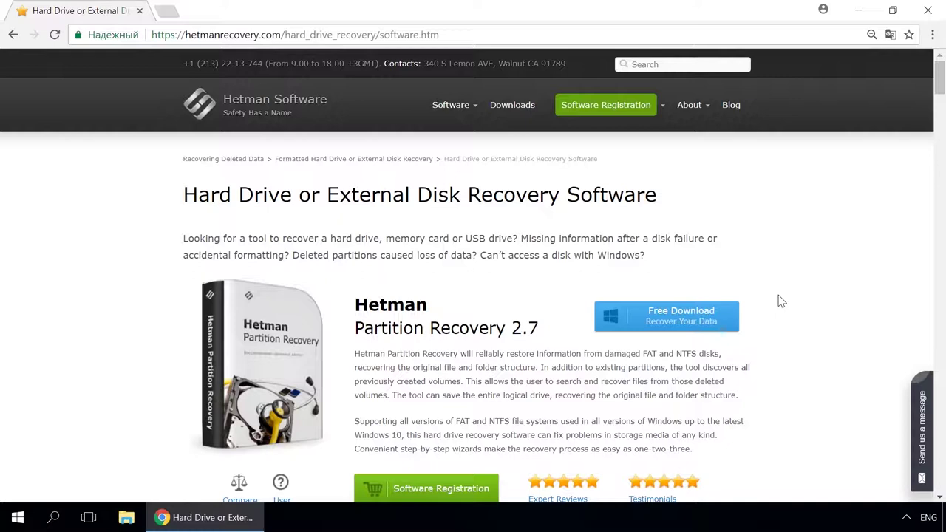
left_click(726, 105)
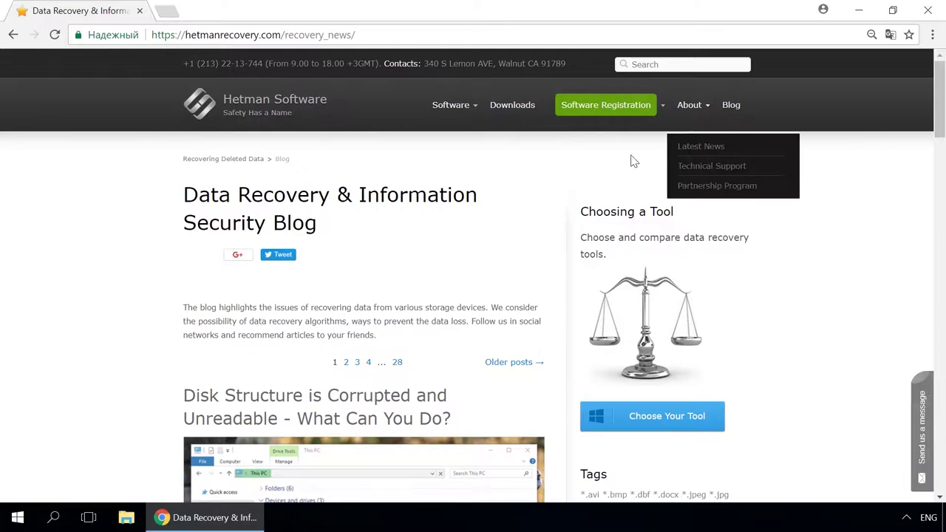
scroll(490, 233, "down", 8)
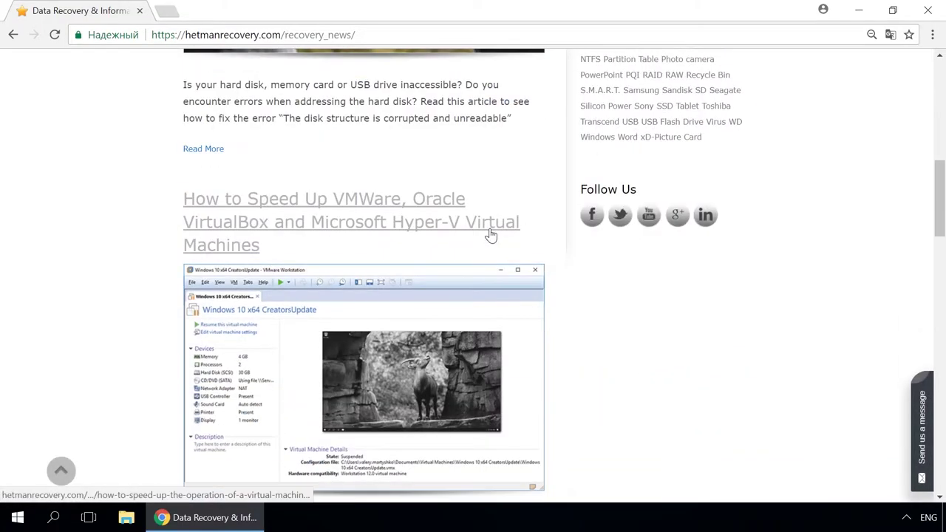
scroll(491, 234, "down", 6)
left_click(466, 215)
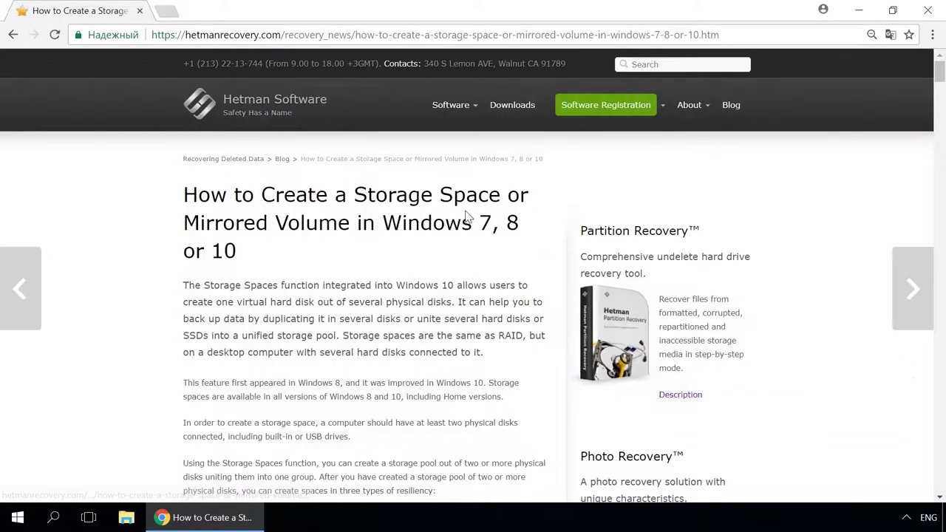
scroll(467, 214, "down", 9)
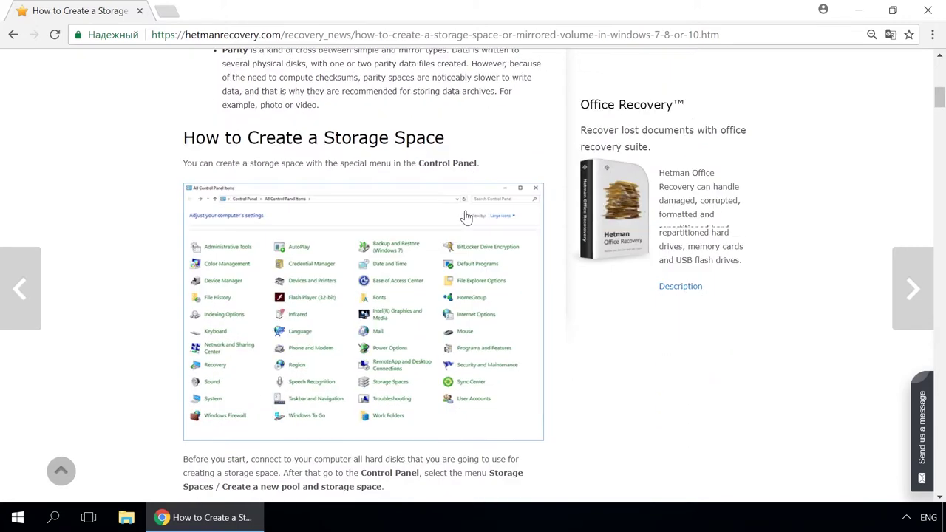
scroll(466, 215, "down", 2)
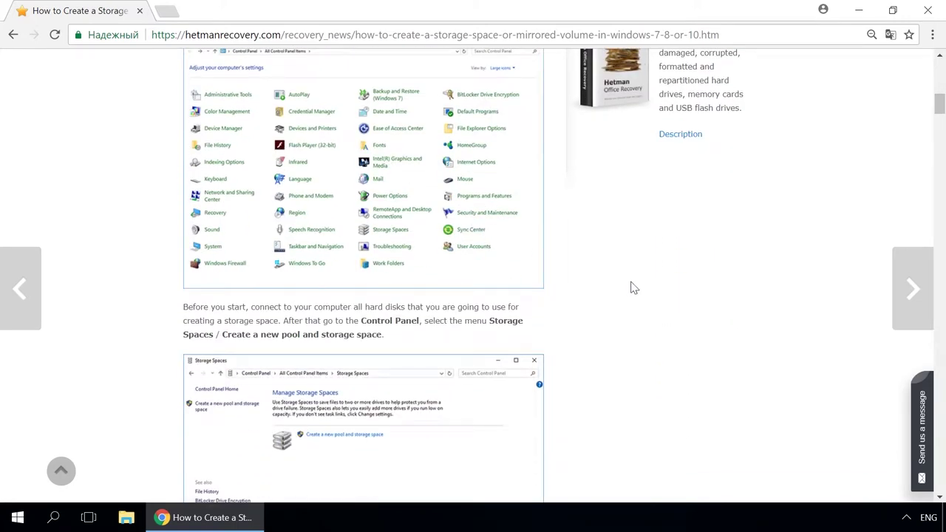
left_click(928, 418)
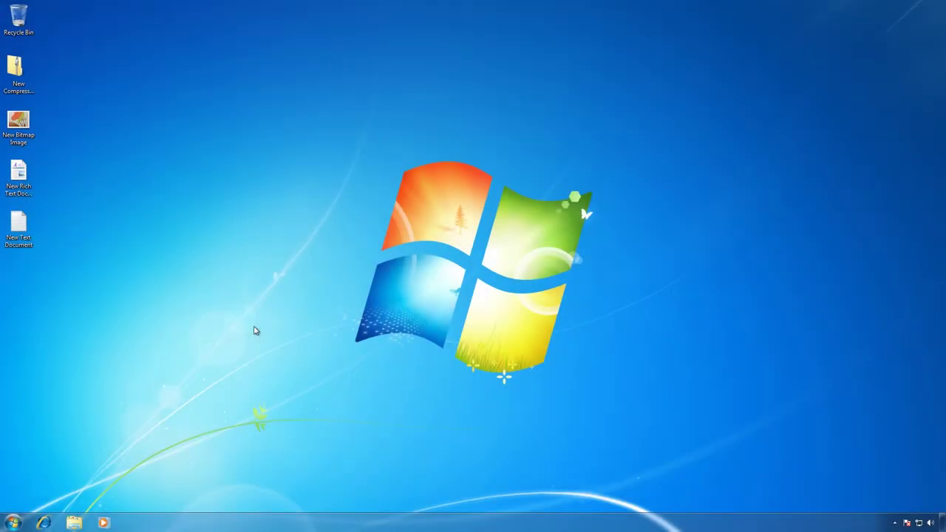
In the Windows 7 Folder Options, turn off "Hide extensions for known file types", apply the change and close the Control Panel.
left_click(14, 523)
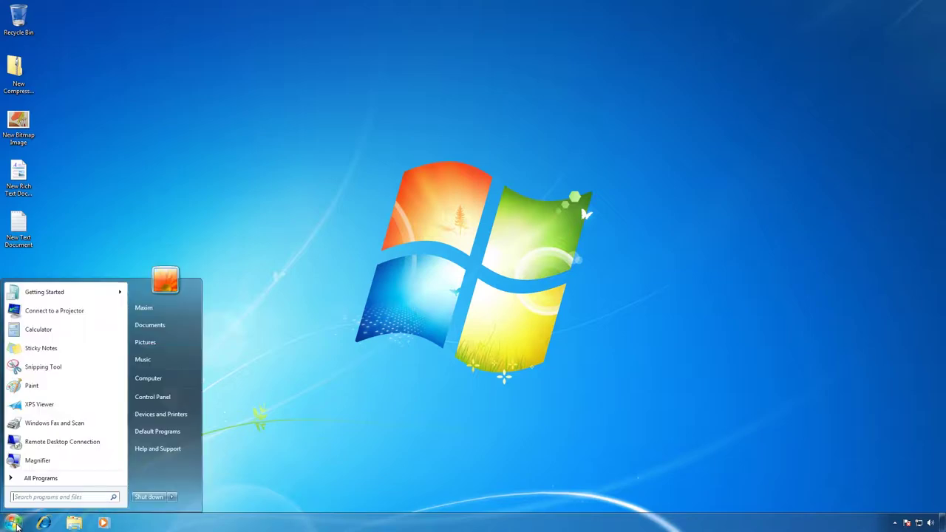
left_click(152, 397)
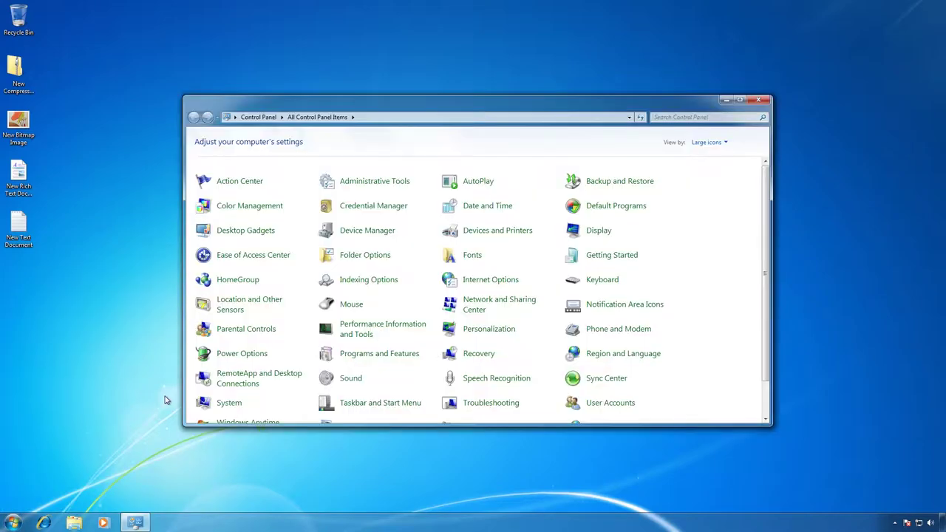
left_click(355, 256)
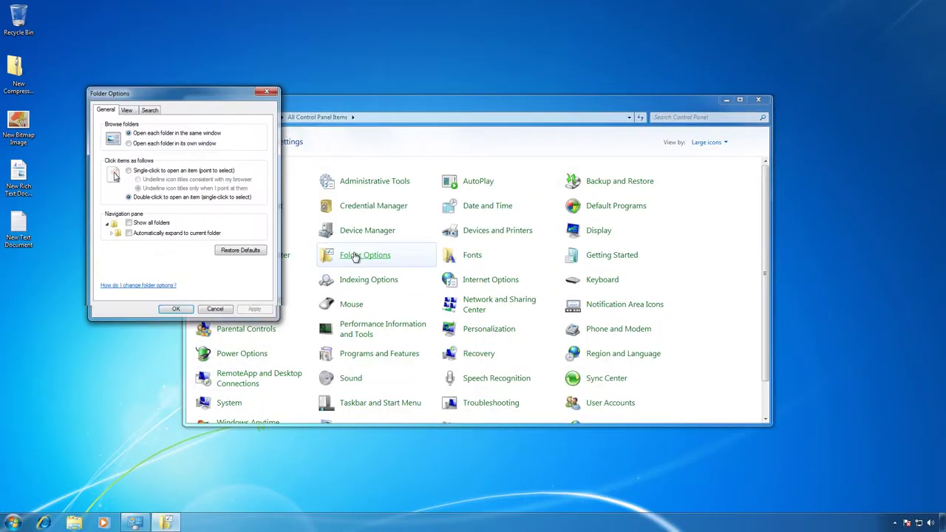
left_click(127, 111)
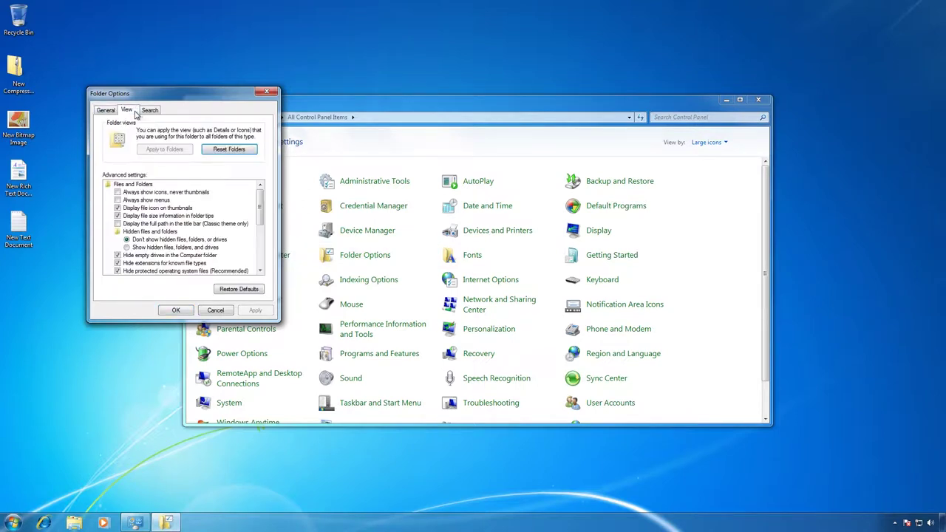
left_click(151, 264)
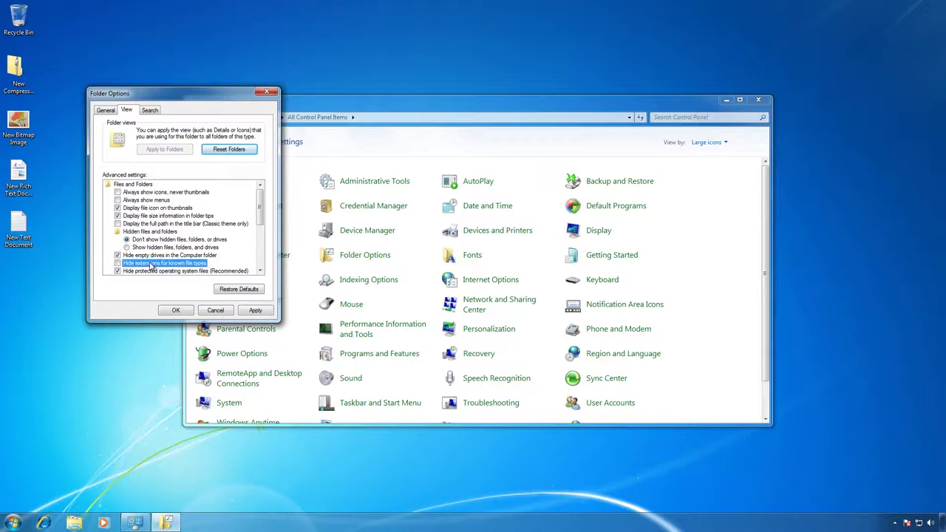
left_click(255, 314)
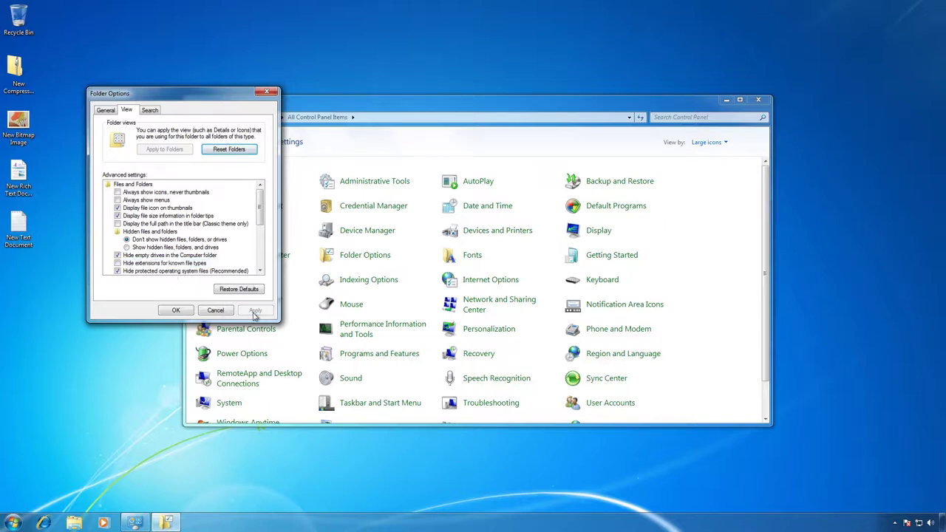
left_click(176, 310)
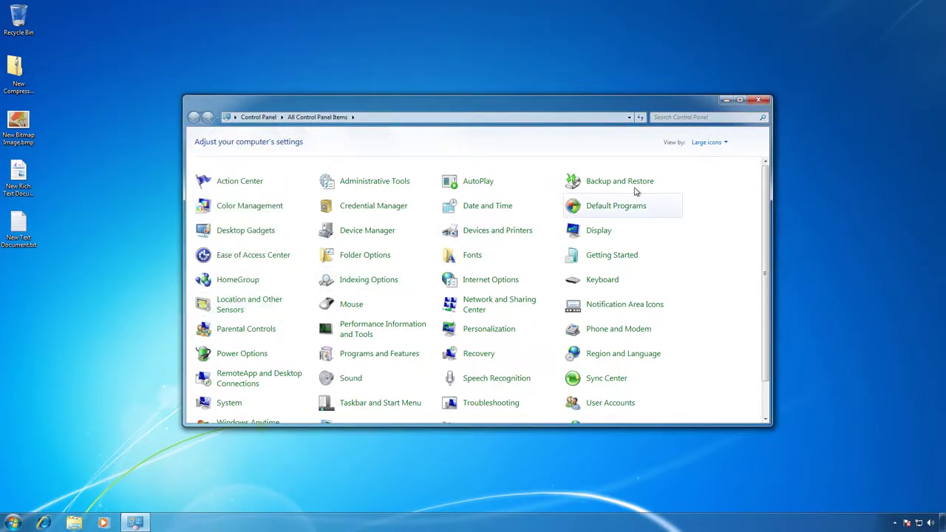
left_click(759, 100)
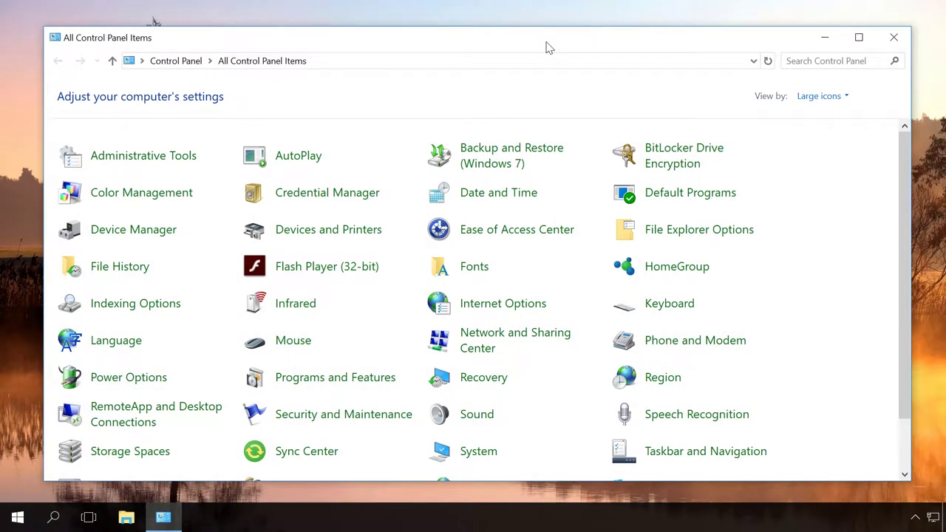
In the Windows 10 File Explorer Options, turn off "Hide extensions for known file types" and apply the change.
left_click(673, 231)
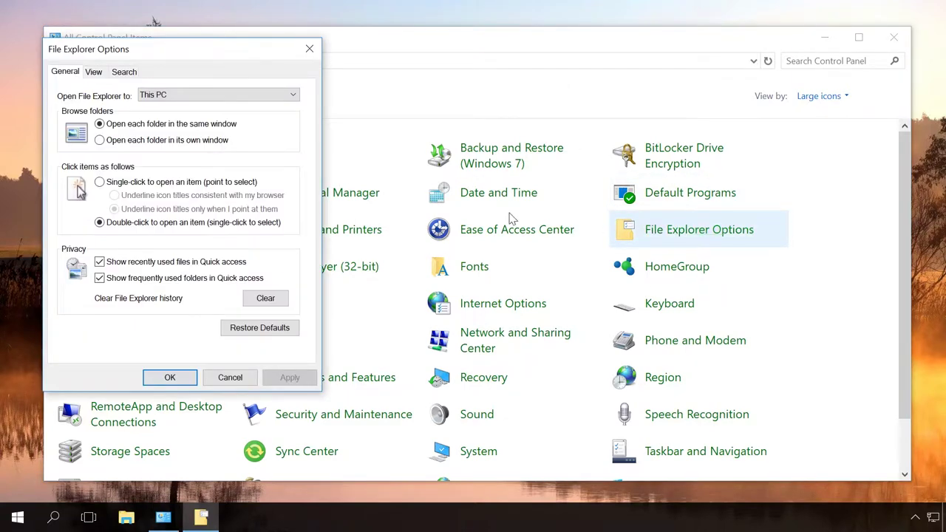
left_click(93, 72)
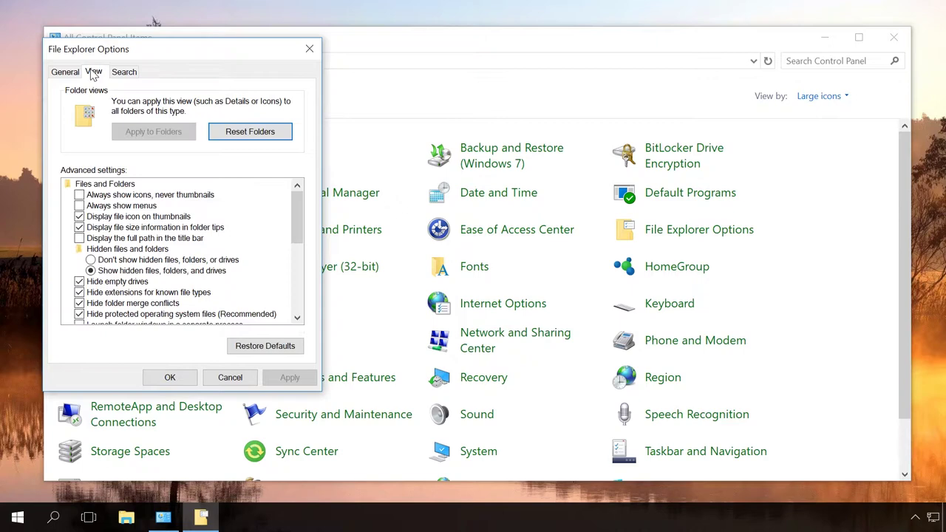
left_click_drag(295, 204, 295, 211)
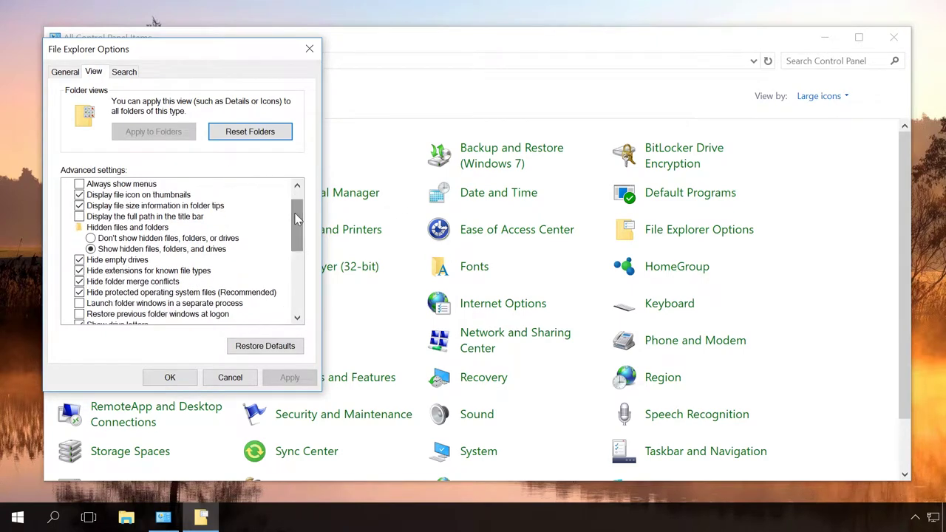
left_click(196, 272)
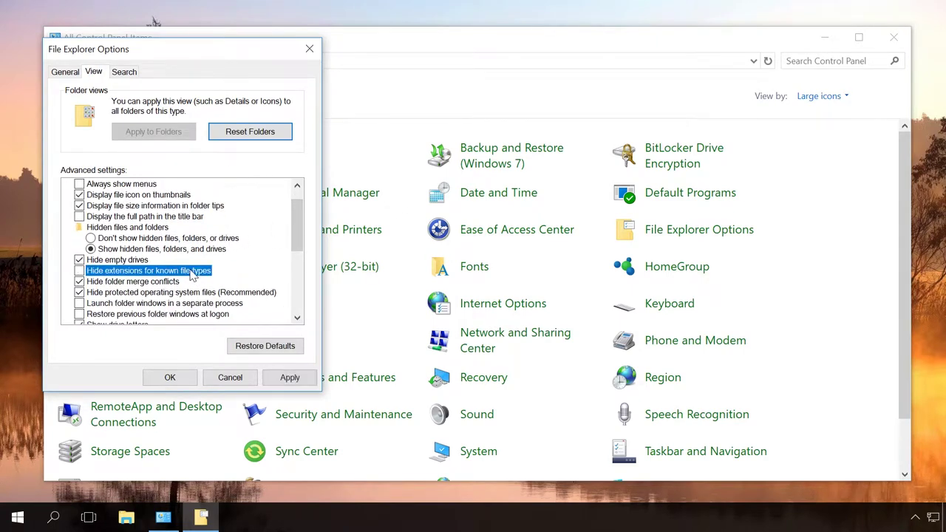
left_click(300, 380)
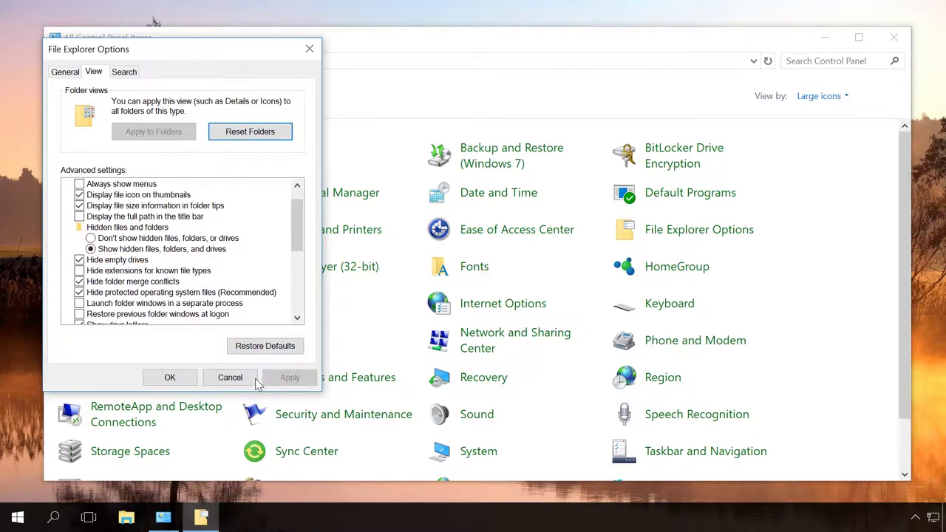
left_click(170, 378)
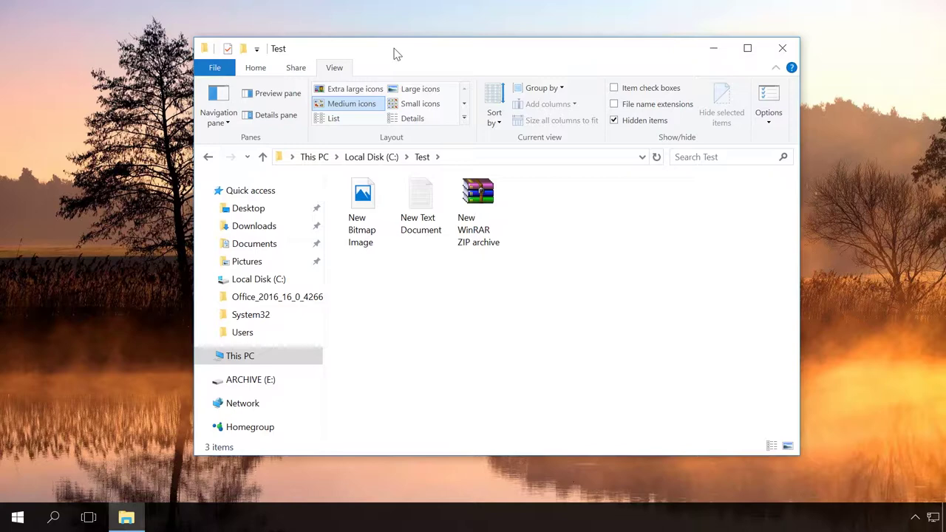
From the Test folder window, open Folder Options, turn off "Hide extensions for known file types" and apply the change.
left_click(222, 71)
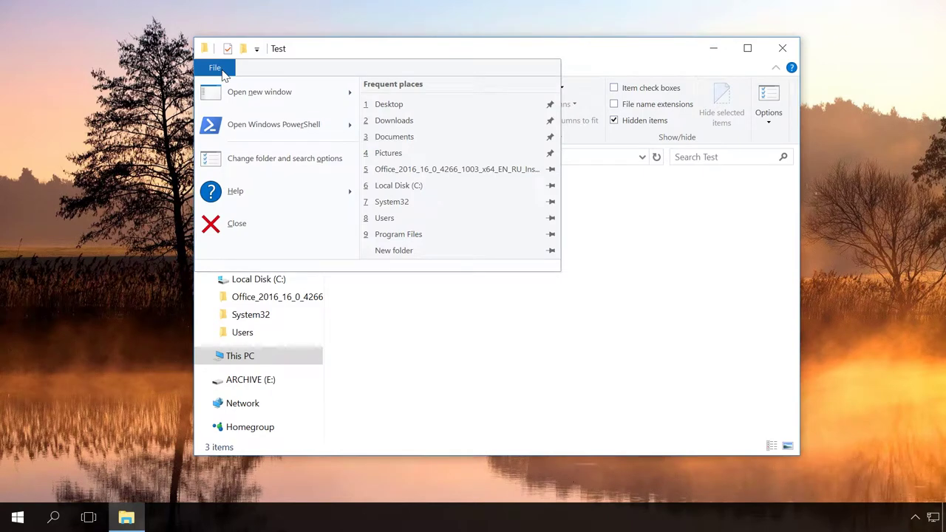
left_click(252, 163)
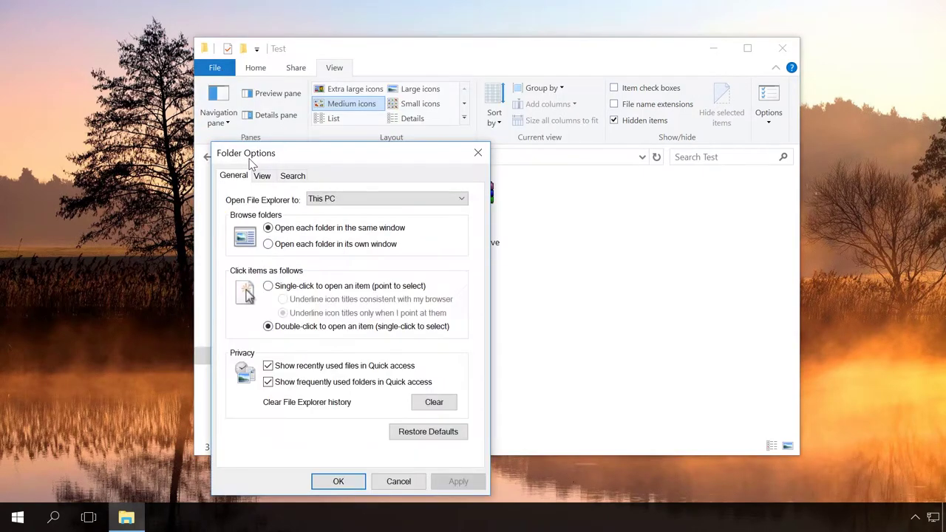
left_click(264, 178)
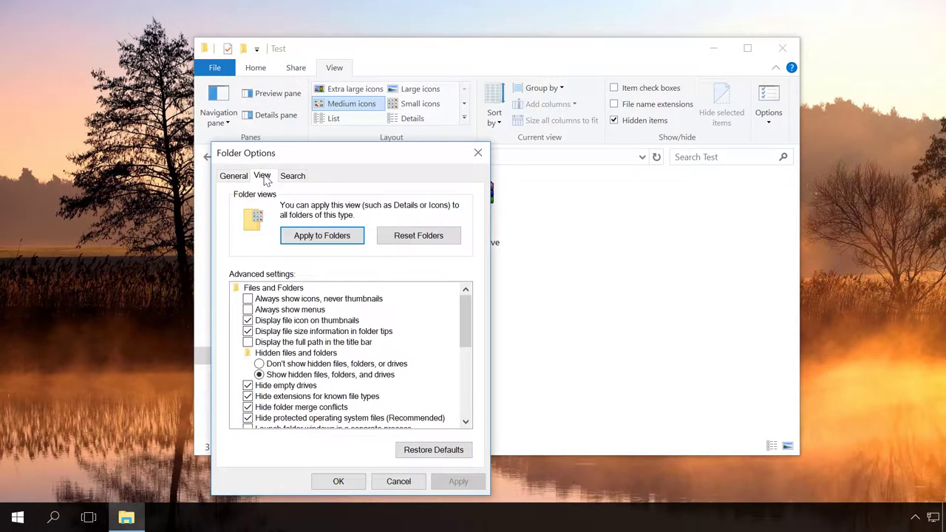
left_click(320, 397)
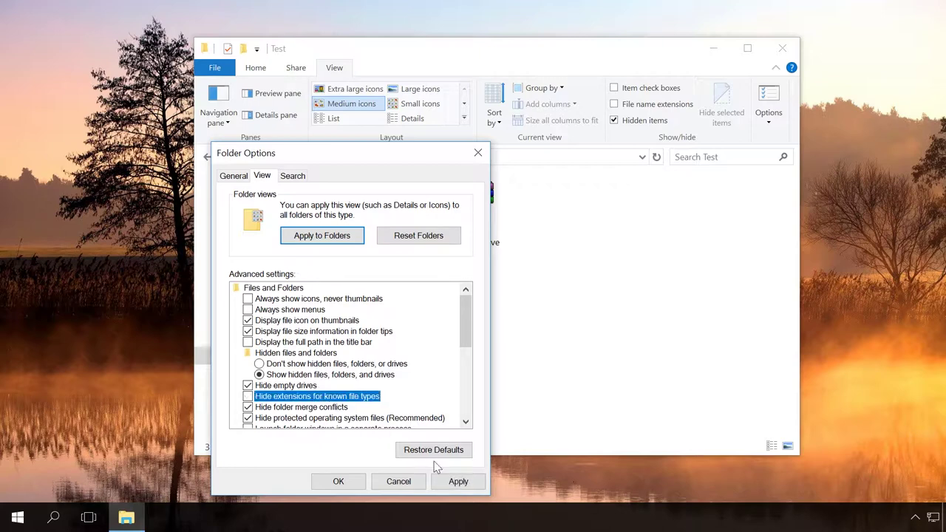
left_click(455, 481)
left_click(348, 480)
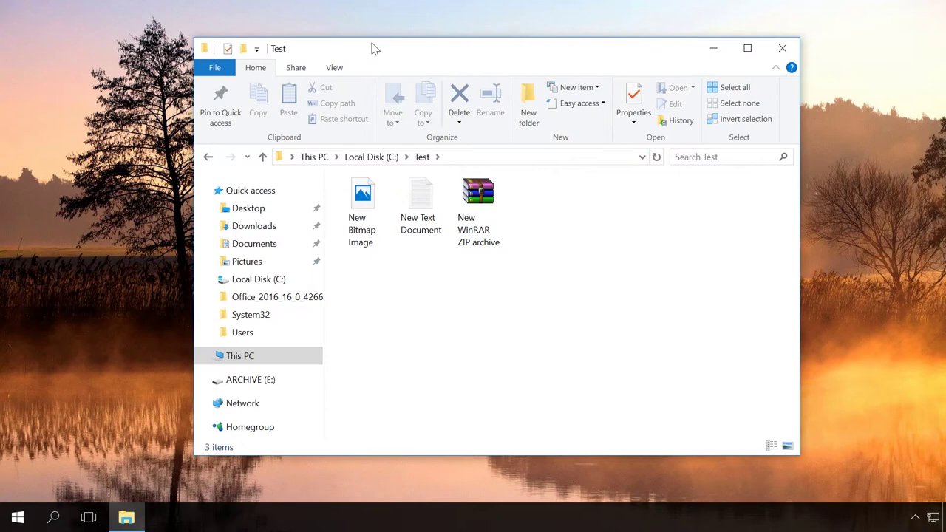
View the advanced view settings in the Test folder's Folder Options, closing the dialog without making changes.
left_click(334, 68)
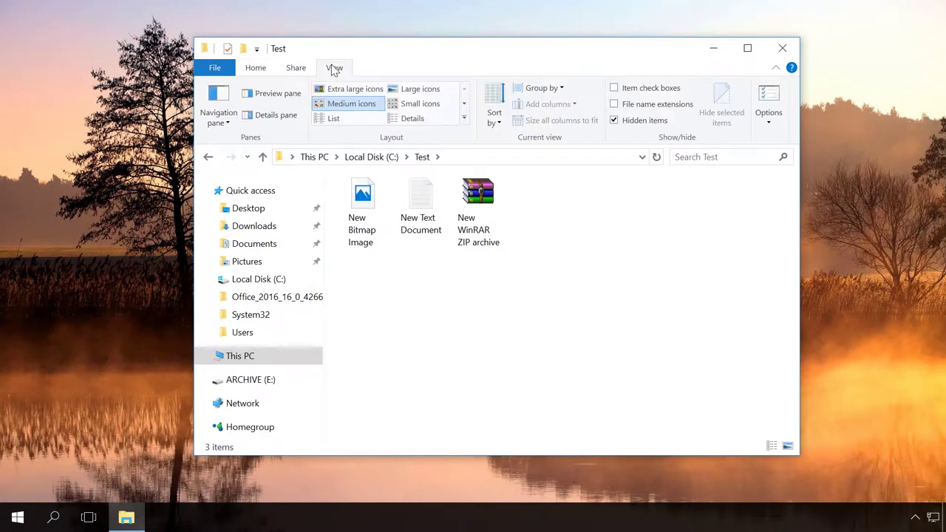
left_click(765, 99)
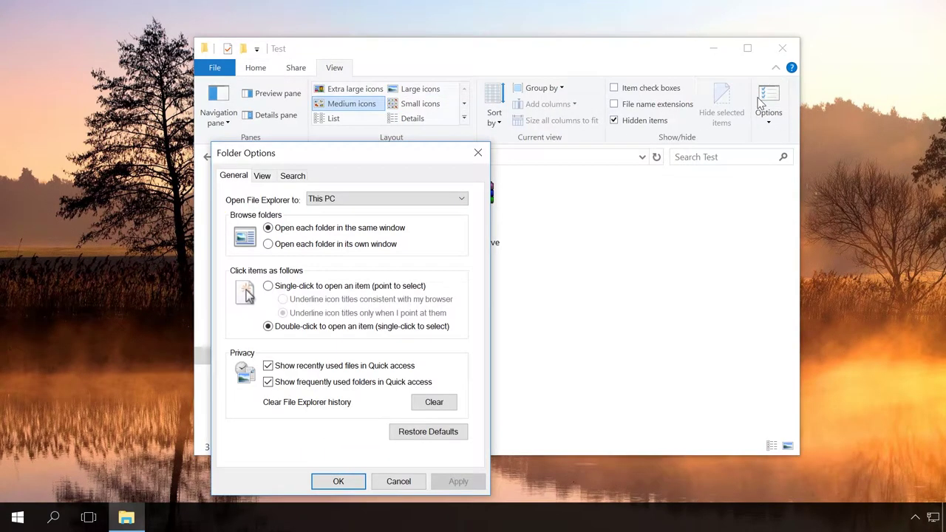
left_click(263, 178)
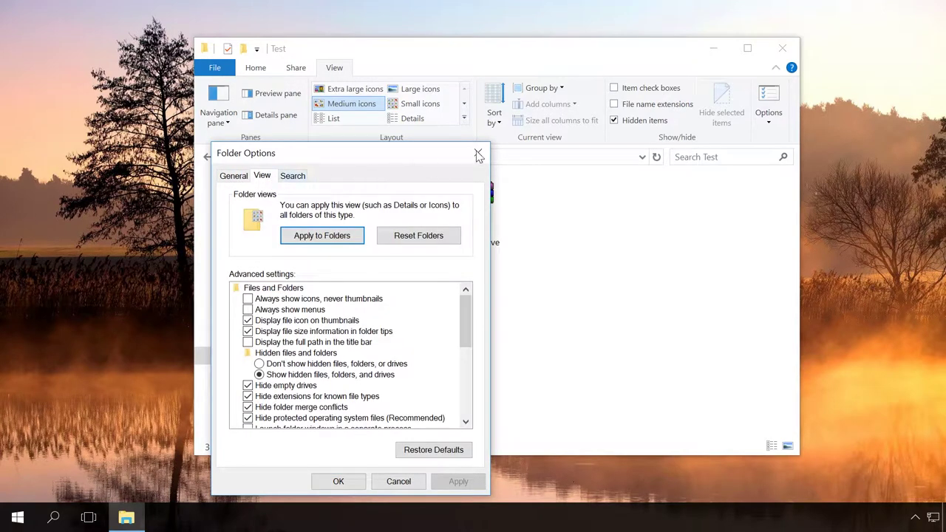
left_click(479, 155)
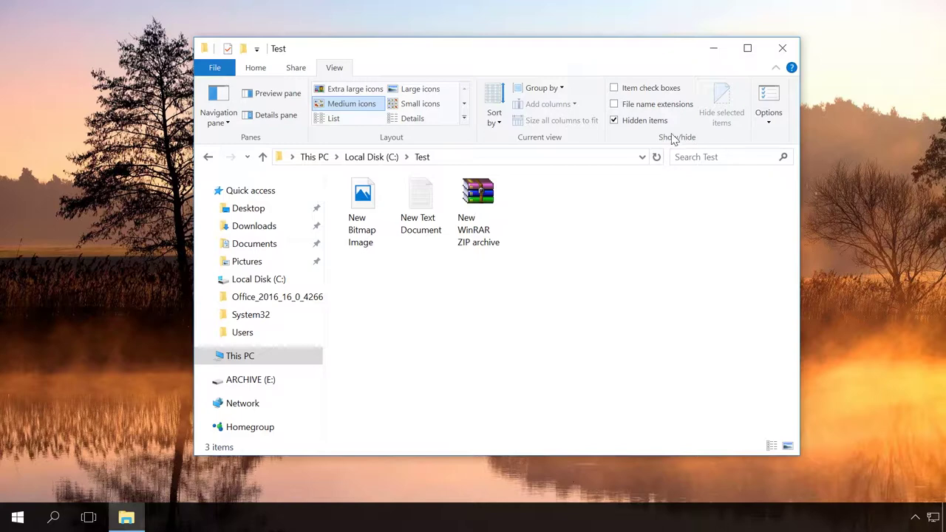
Turn on the display of file name extensions directly in the Test folder window.
left_click(641, 109)
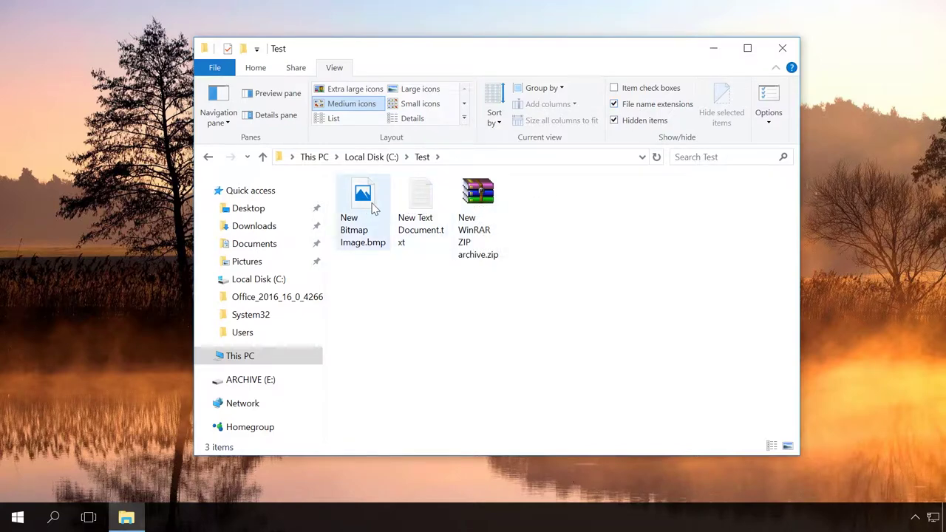
left_click(650, 107)
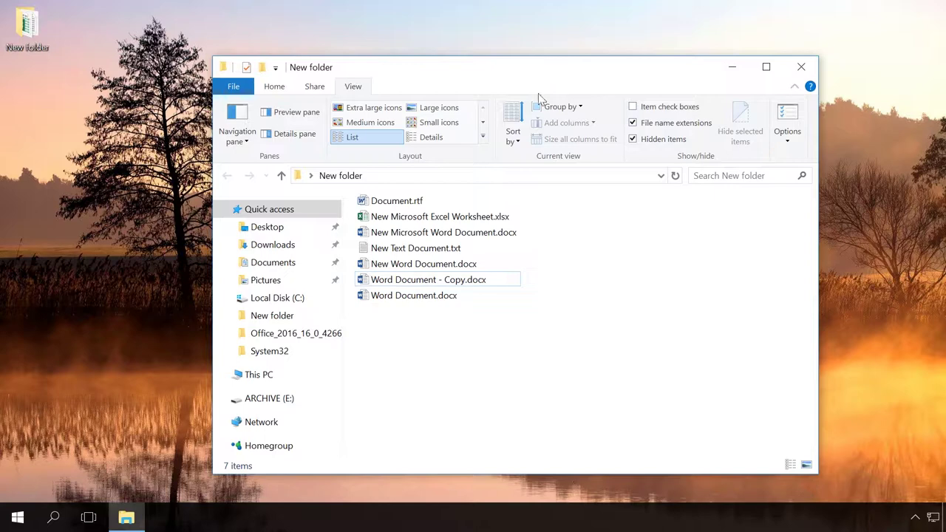
Open New Microsoft Word Document.docx from New folder in Word.
left_click(465, 233)
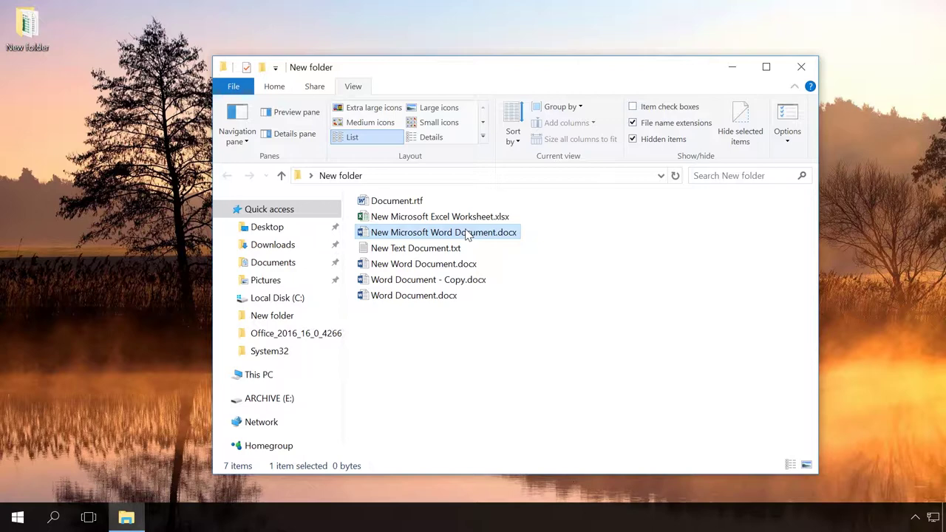
double_click(467, 234)
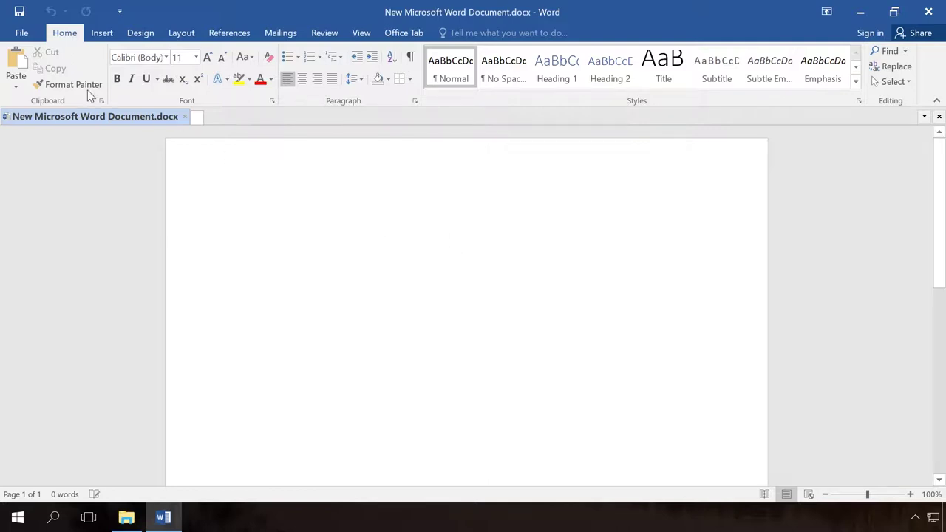
Save the document to New folder in Rich Text Format as New Microsoft Word Document.rtf and return to the folder window.
left_click(22, 34)
left_click(37, 154)
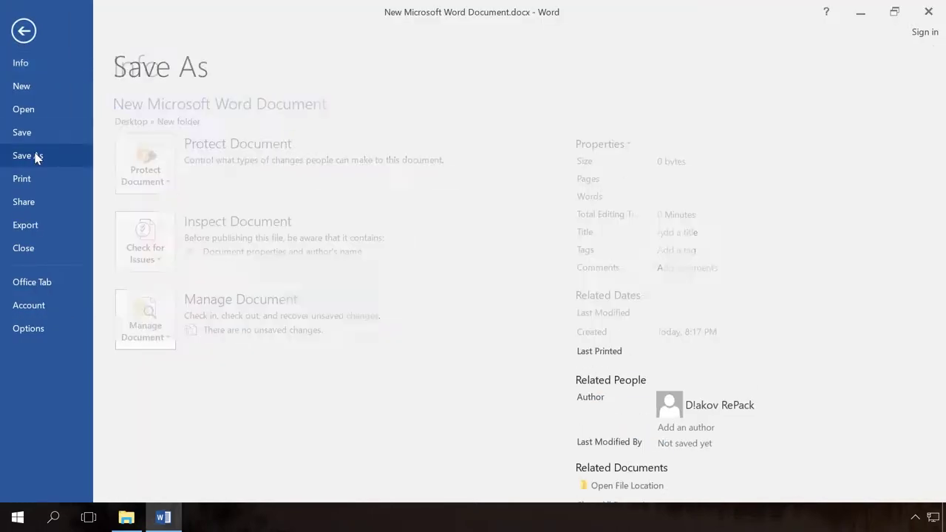
left_click(158, 226)
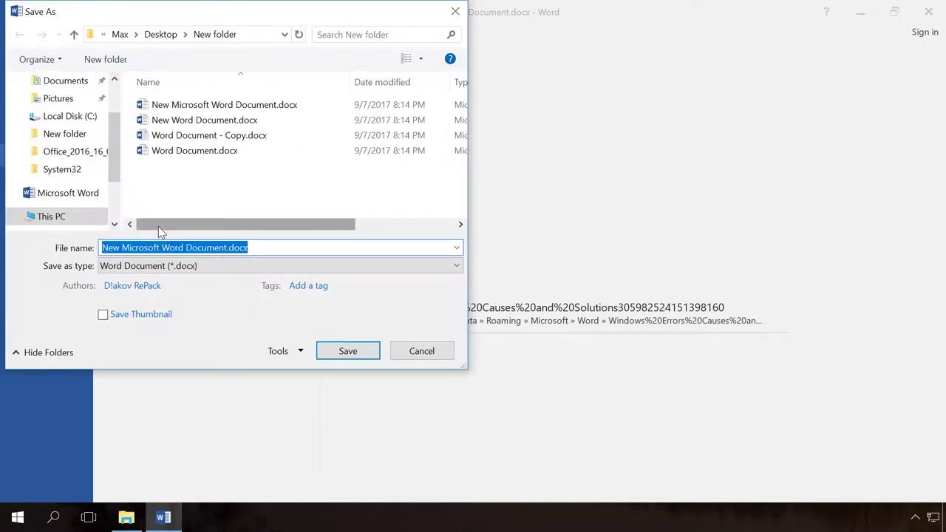
left_click(115, 270)
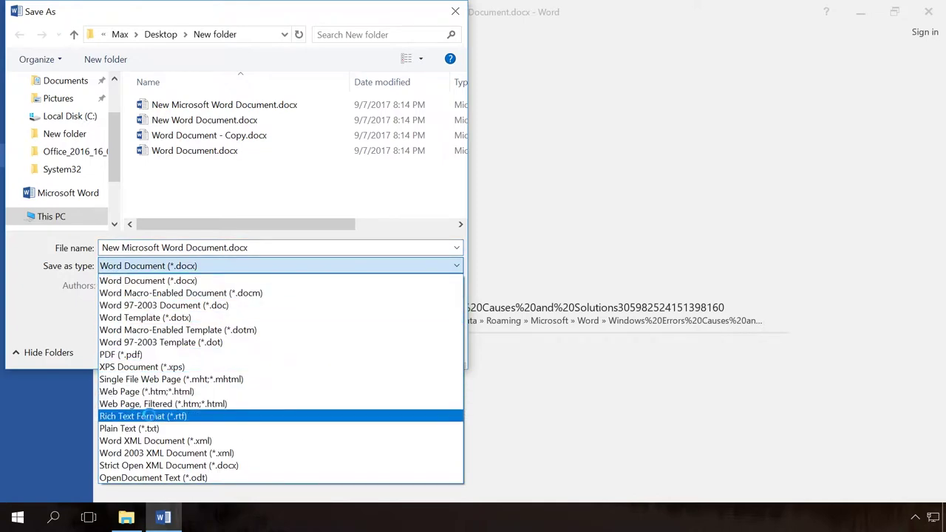
left_click(147, 416)
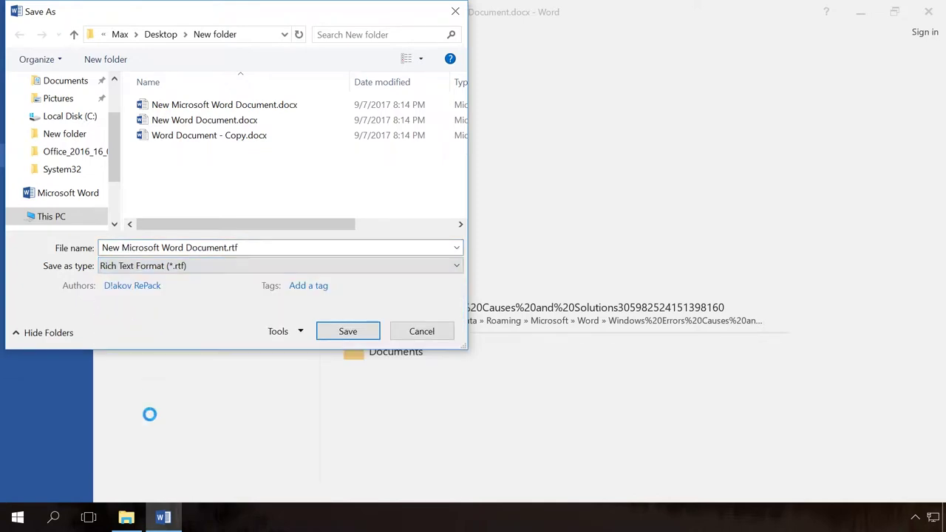
left_click(351, 333)
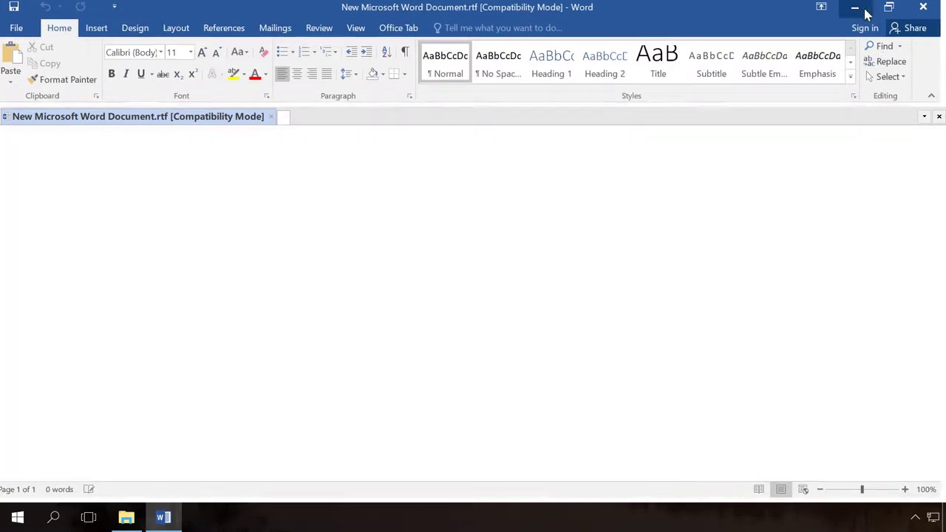
left_click(862, 13)
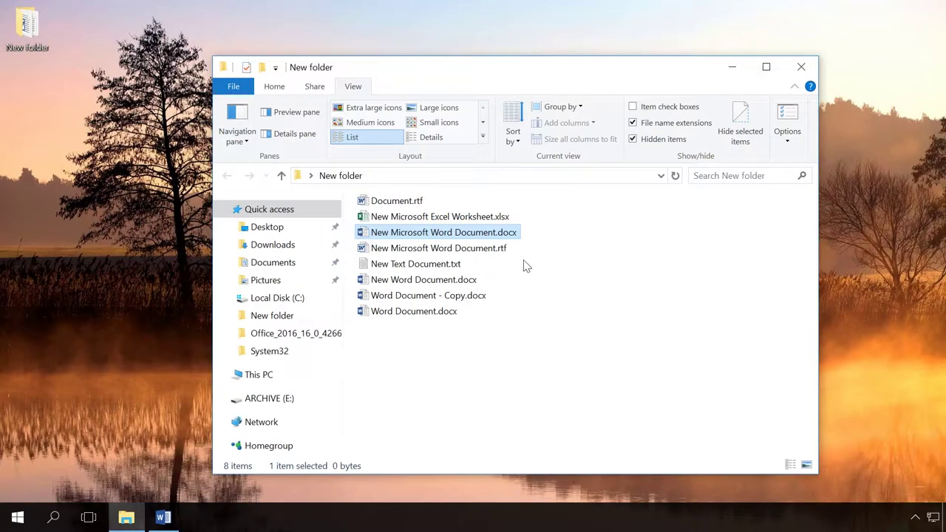
left_click(456, 249)
mouse_move(505, 238)
right_click(506, 238)
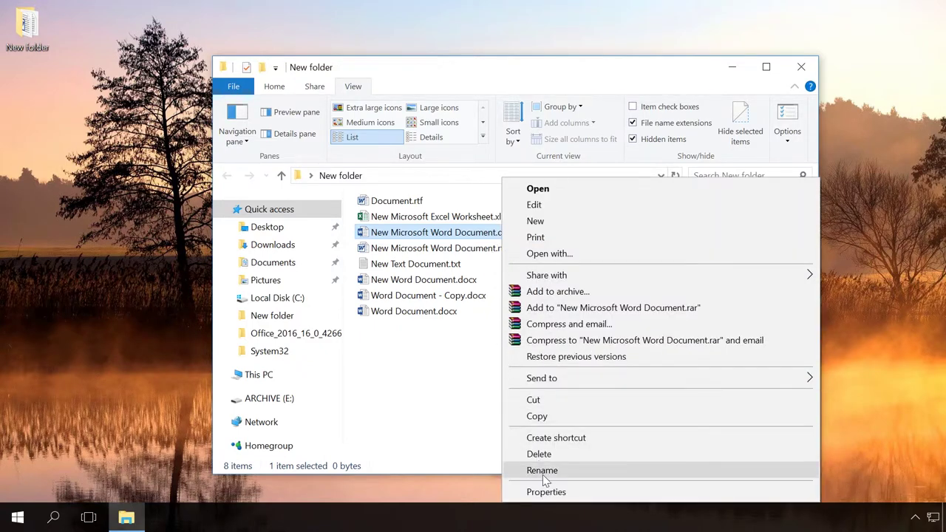
left_click(542, 471)
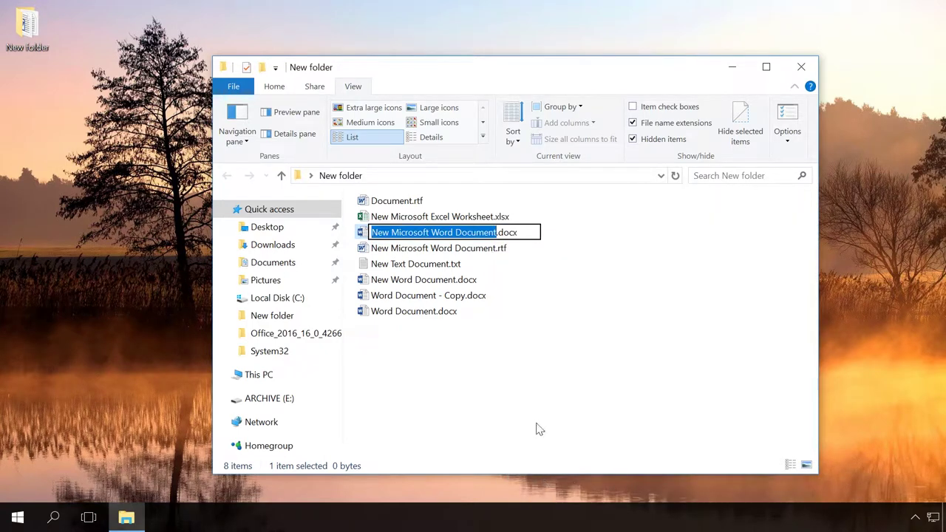
left_click(539, 399)
Change the extension of New Microsoft Word Document.docx to txt, accept the change, and briefly open the file in Notepad.
left_click(511, 235)
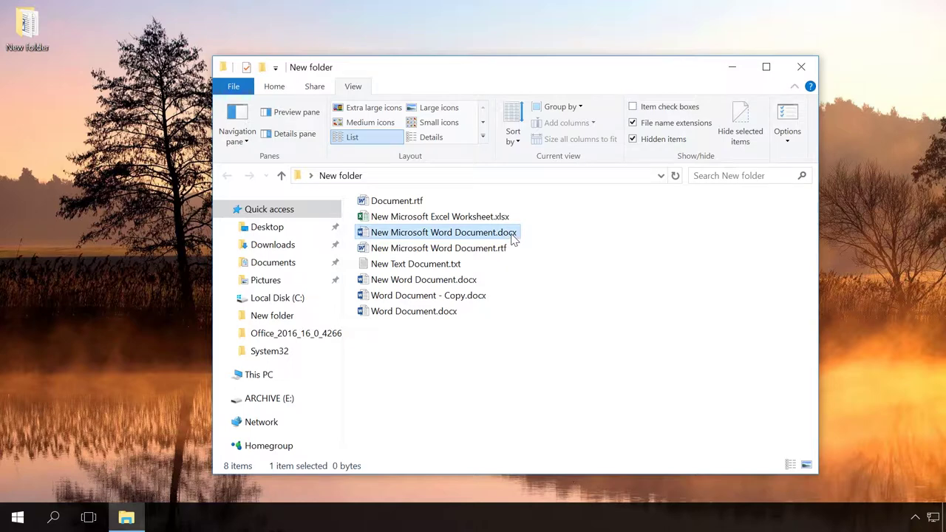
left_click(513, 236)
left_click(525, 232)
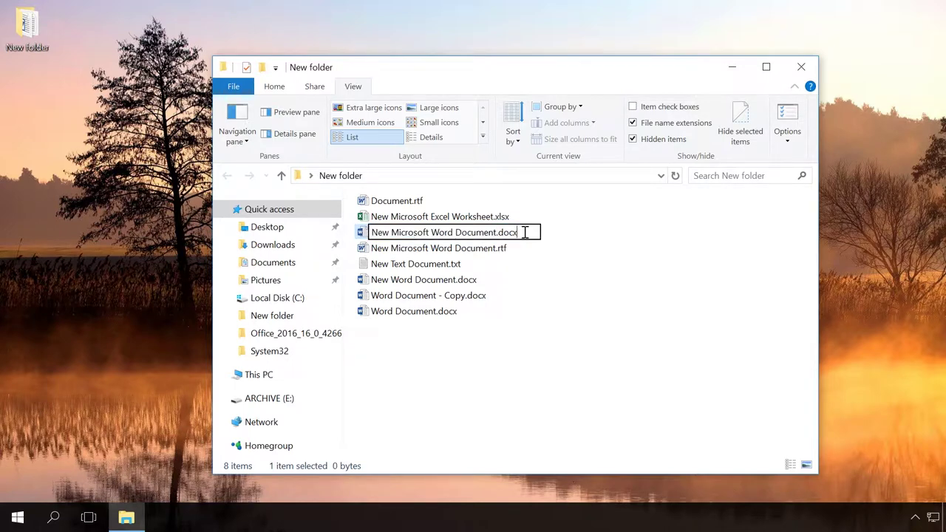
key("BackSpace")
key("BackSpace")
key("BackSpace")
key("BackSpace")
type("txt")
key("Return")
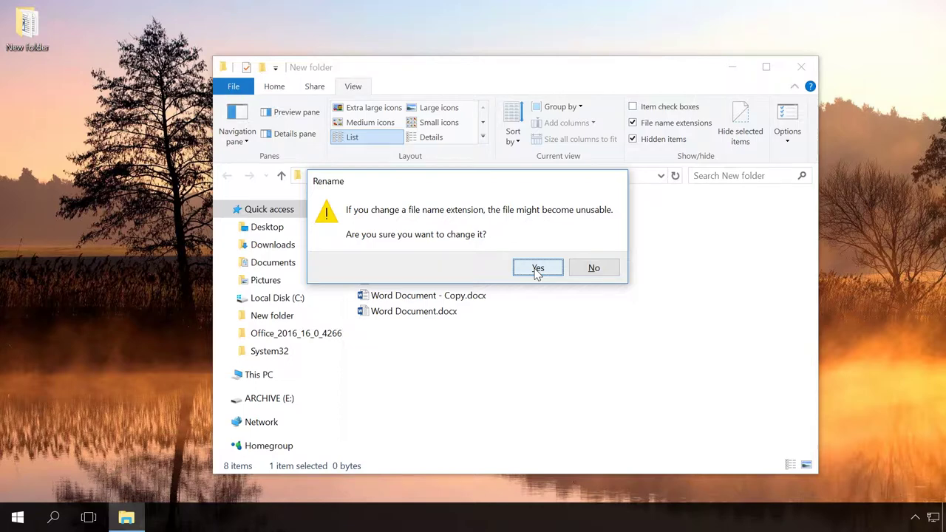
left_click(538, 269)
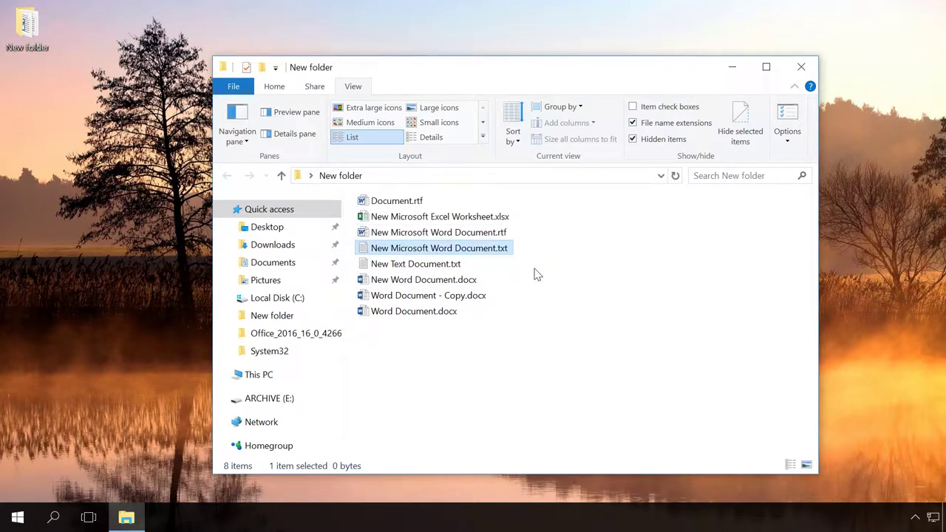
double_click(484, 248)
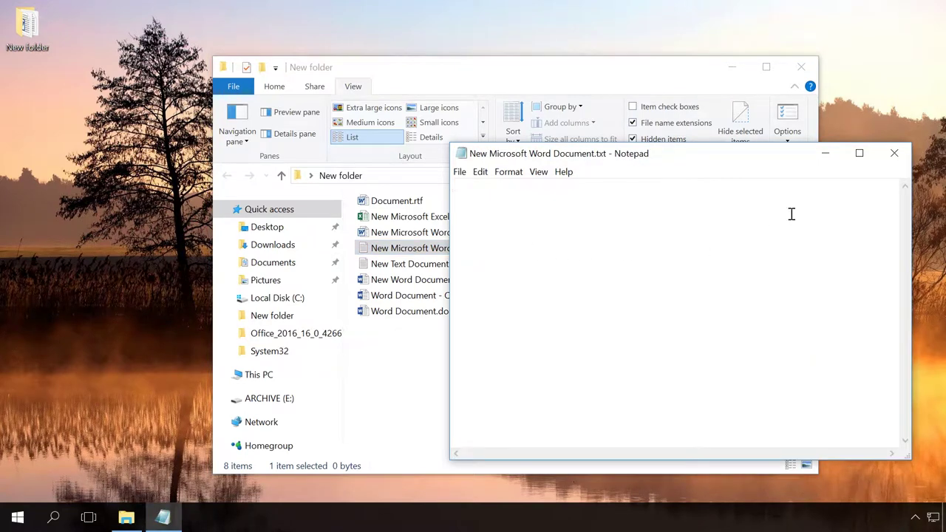
left_click(896, 155)
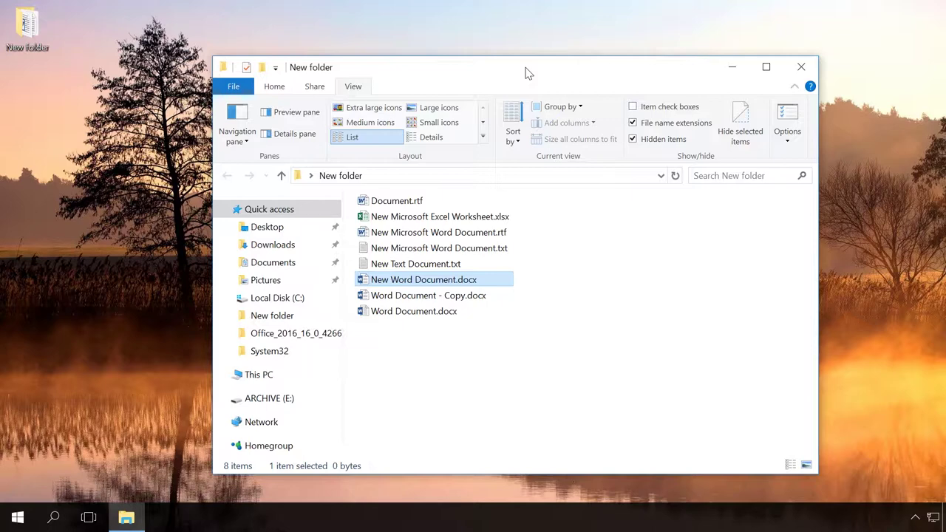
Open Command Prompt in New folder, run "ren *.docx *.txt" to rename all docx files, and check the files in the folder.
left_click(386, 175)
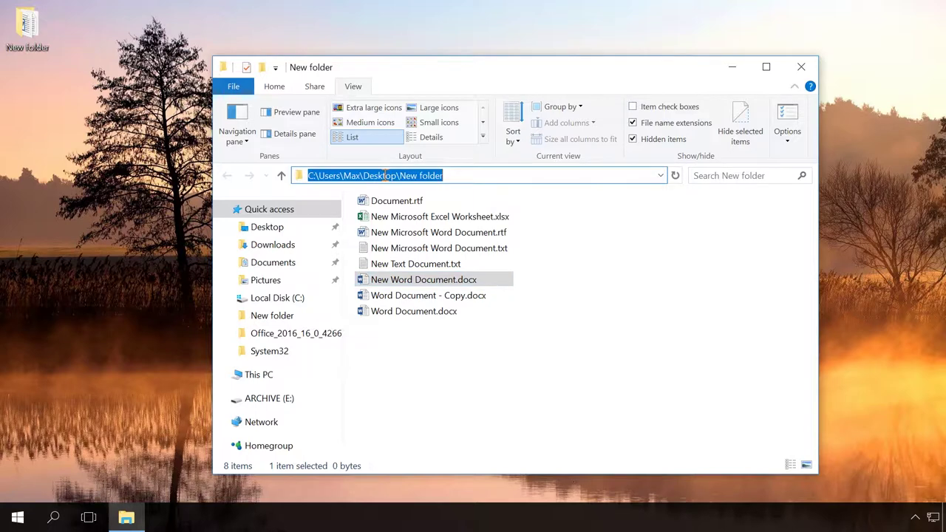
type("cmd")
key("Return")
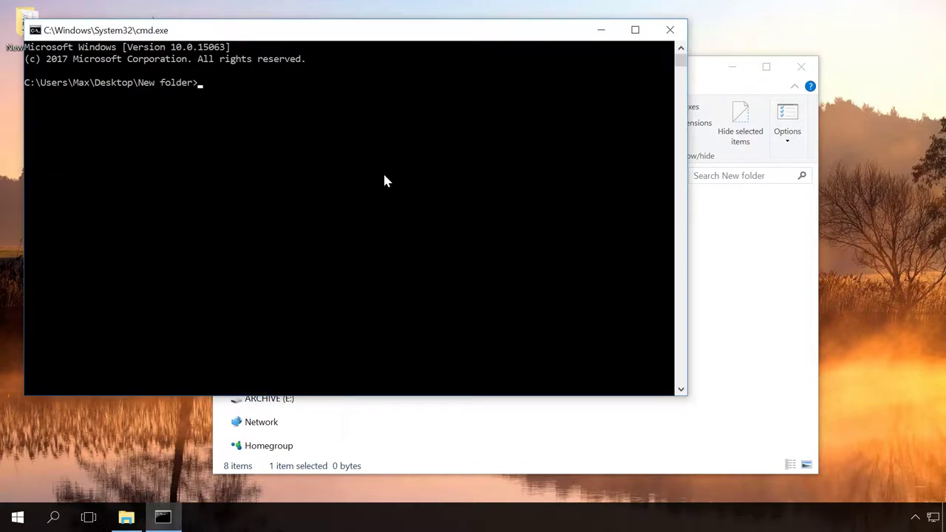
type("ren *.docx *.txt")
key("Return")
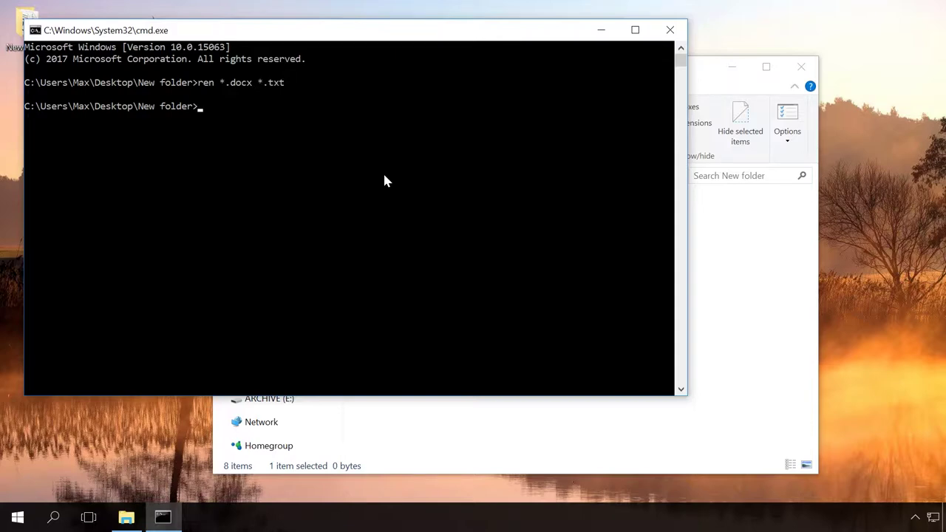
left_click(671, 31)
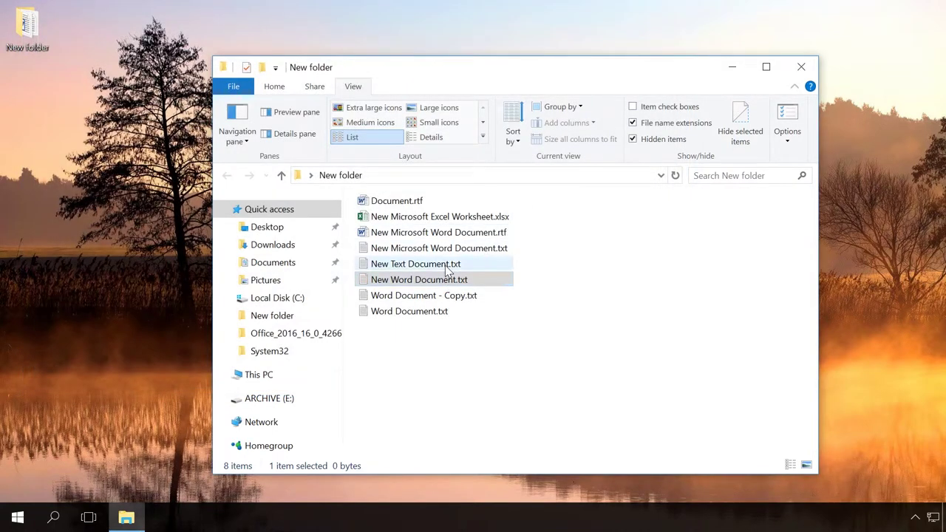
left_click(449, 297)
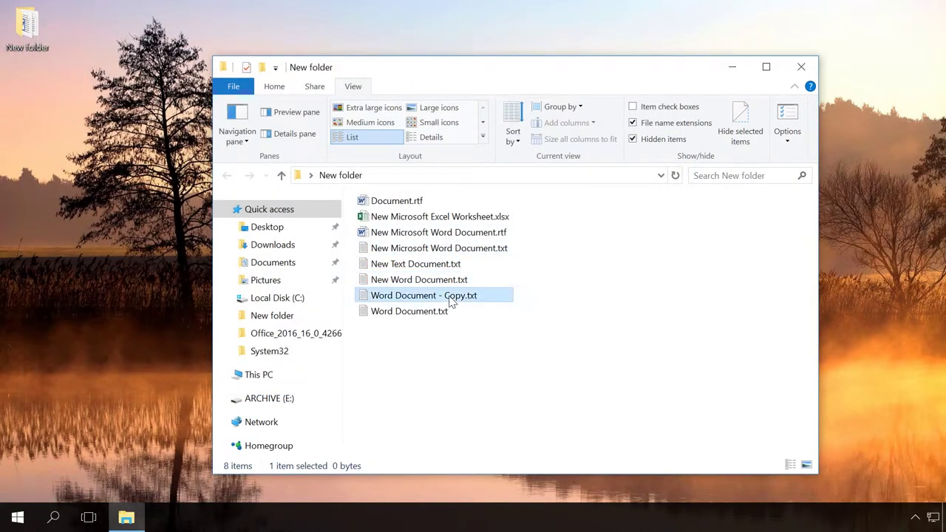
left_click(445, 311)
left_click(444, 340)
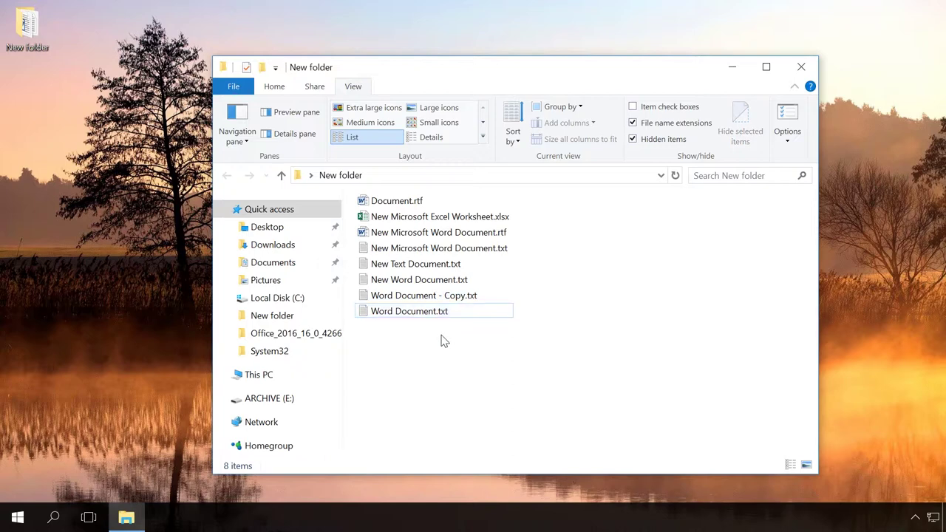